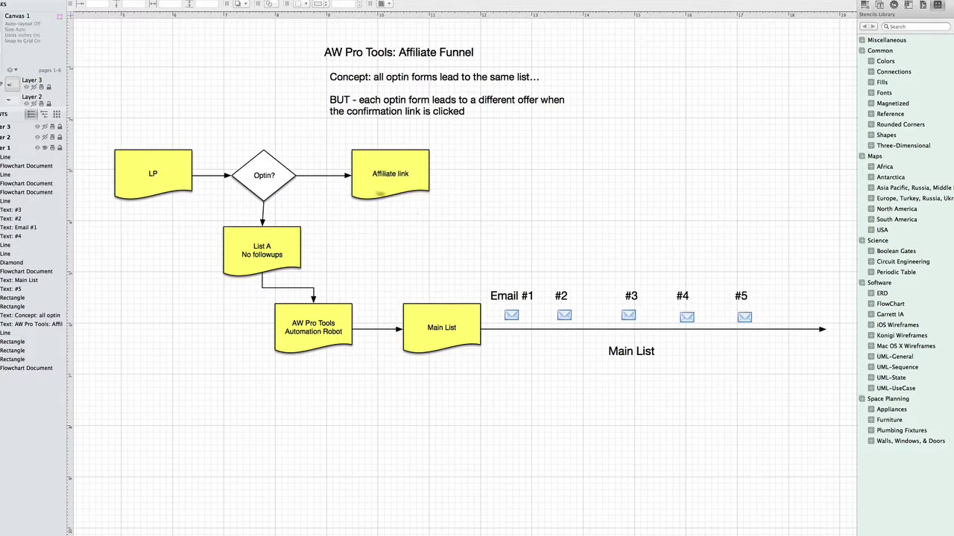
Place a copy of the Email #1 envelope icon on the Optin?→Affiliate link arrow, then deselect it
left_click(511, 316)
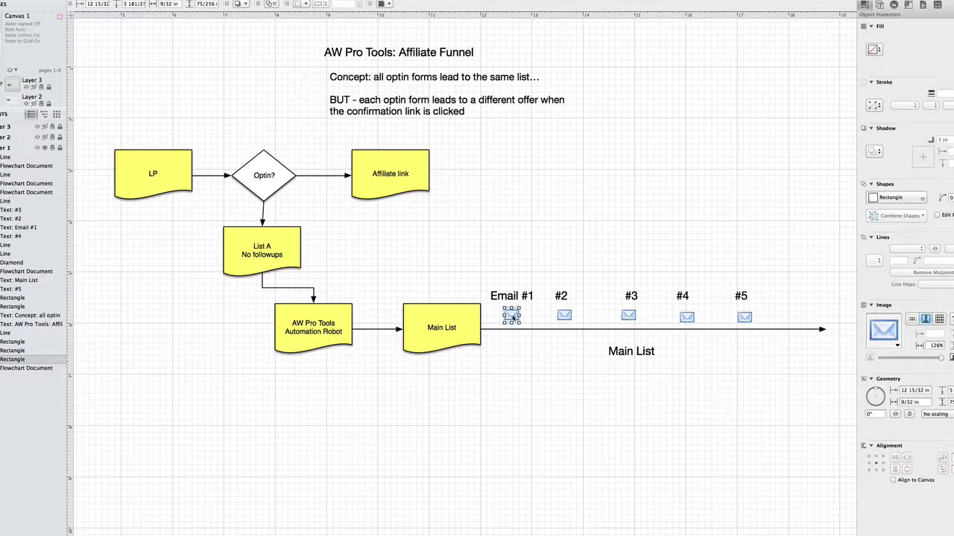
left_click_drag(511, 316, 321, 165)
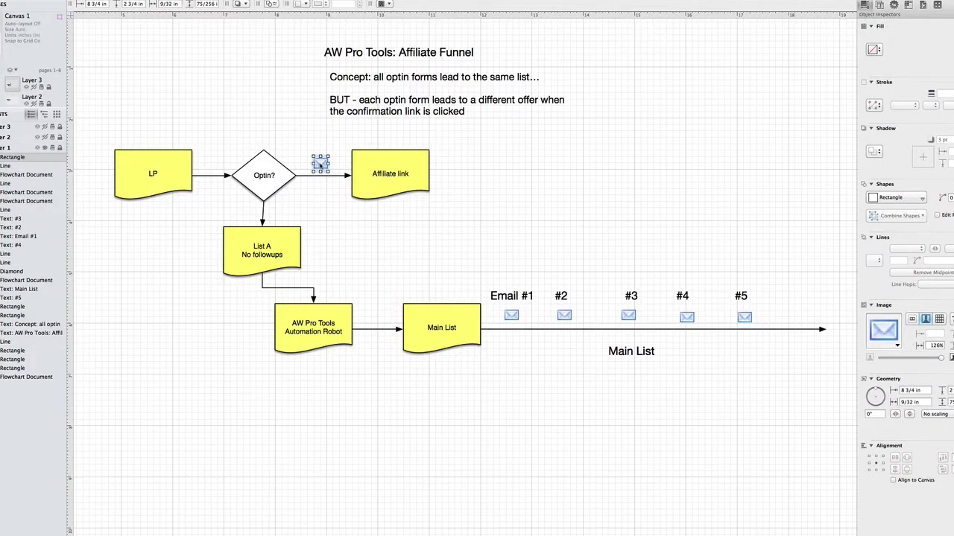
left_click(335, 186)
key("super+shift+l")
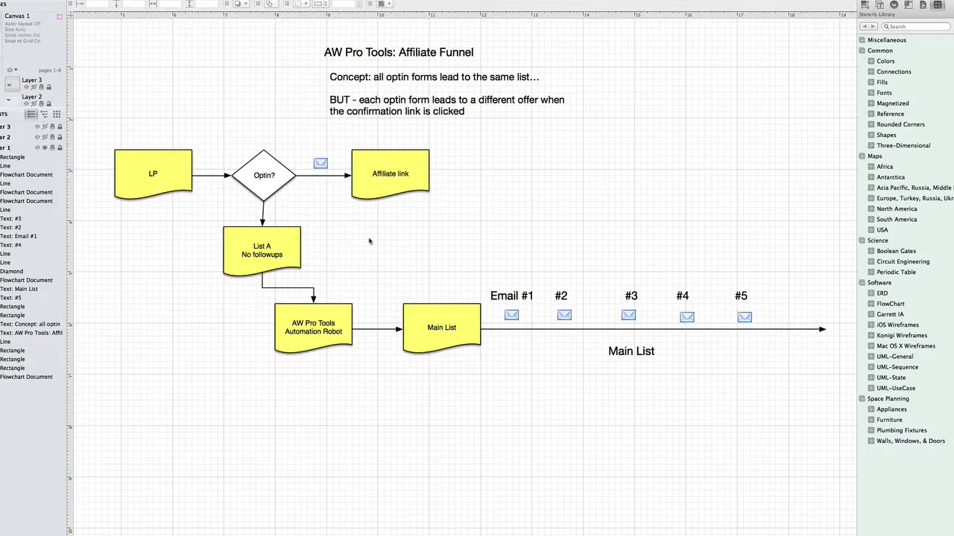
scroll(373, 242, "right", 2)
scroll(354, 245, "left", 3)
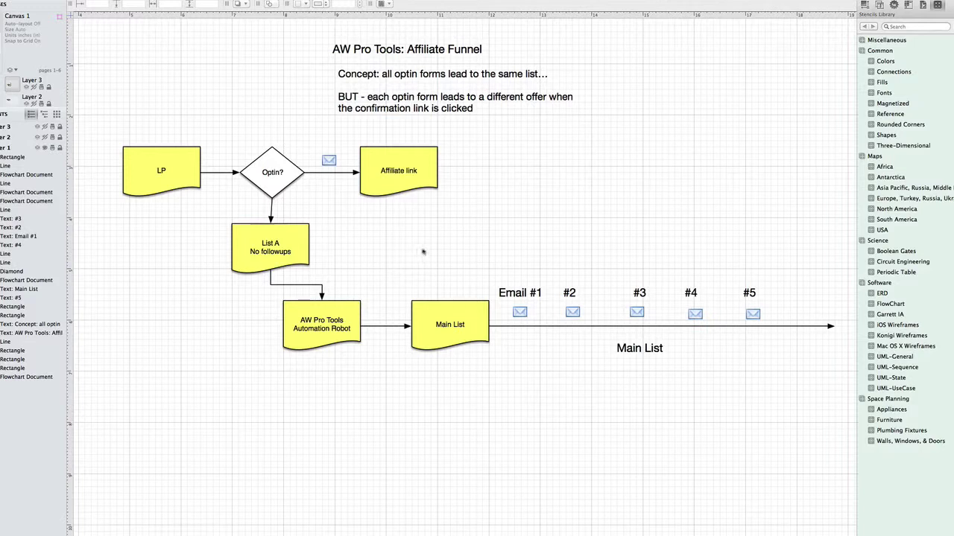
left_click(457, 334)
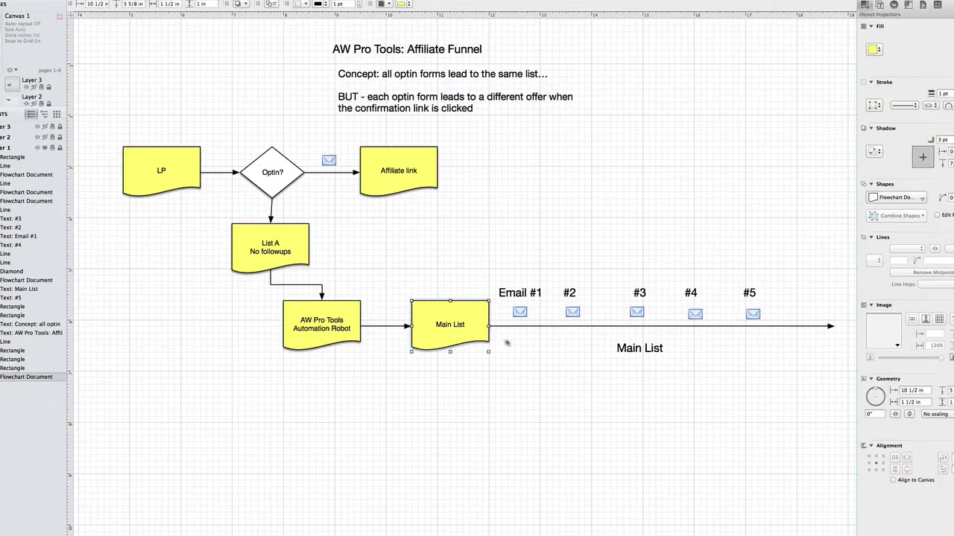
left_click(620, 353)
left_click(647, 382)
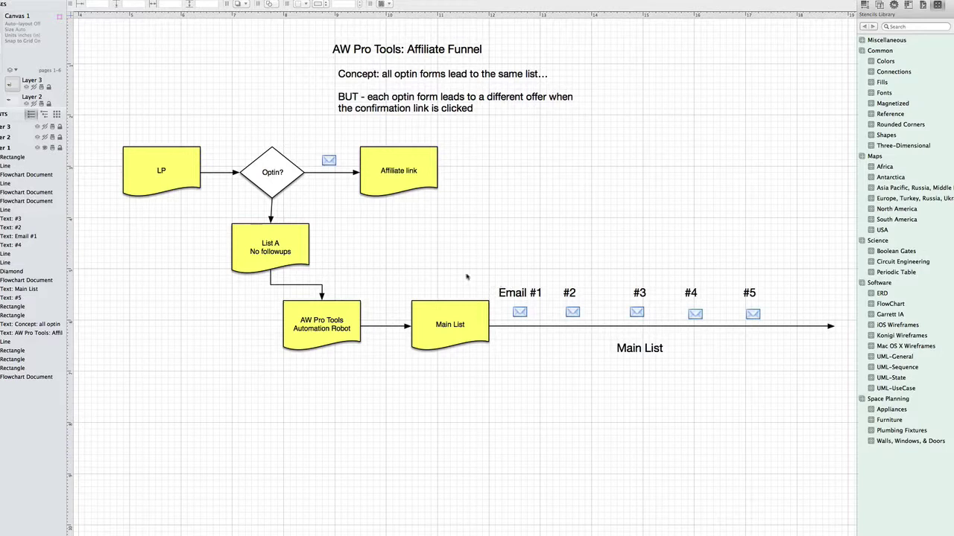
left_click_drag(445, 264, 811, 410)
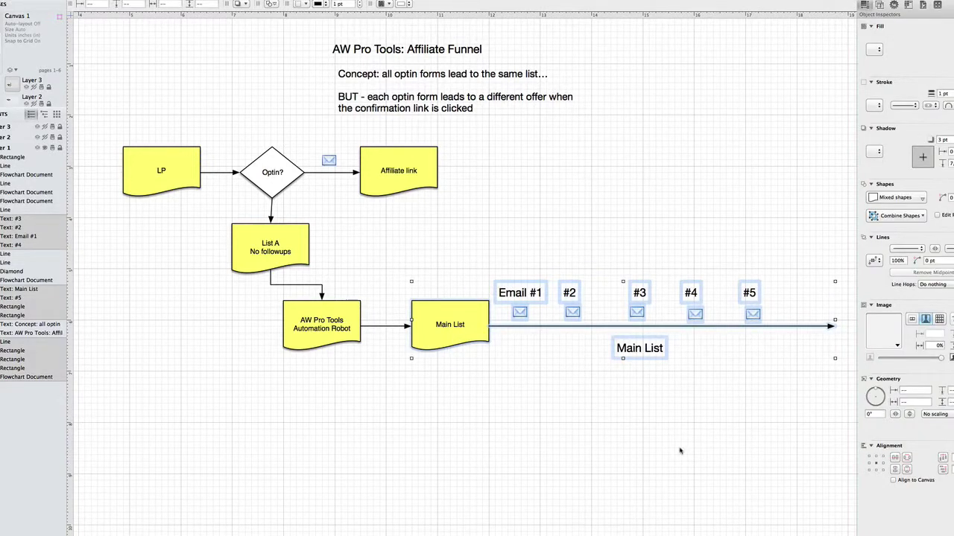
left_click(622, 484)
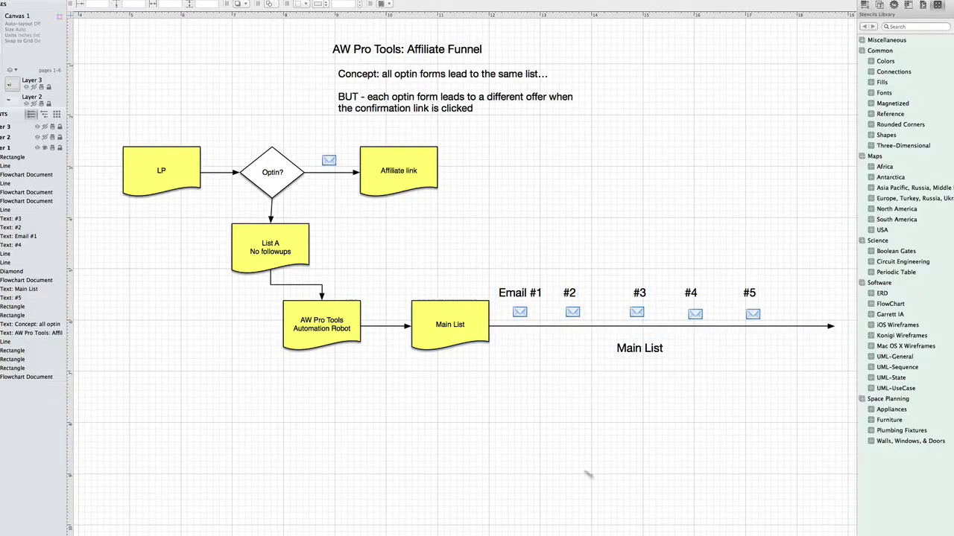
left_click(261, 250)
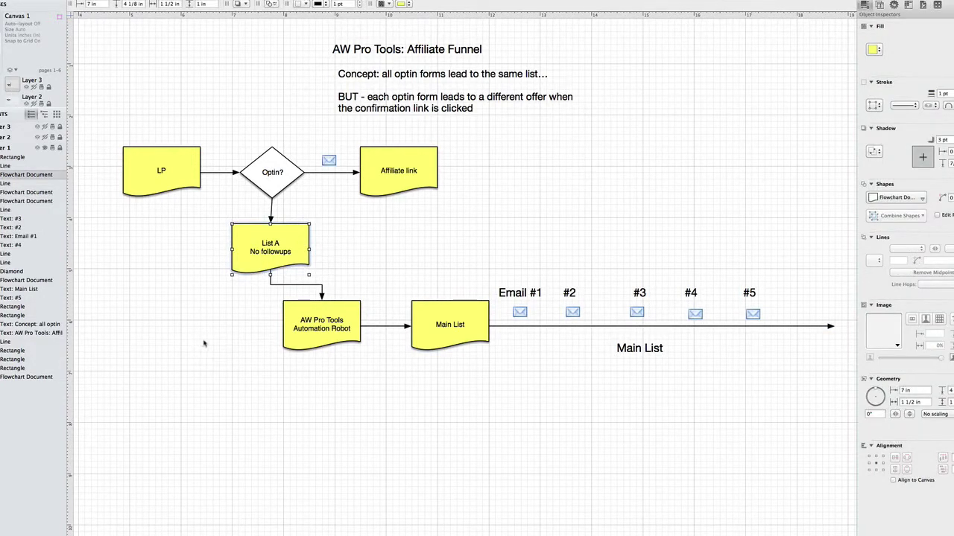
scroll(263, 251, "up", 2)
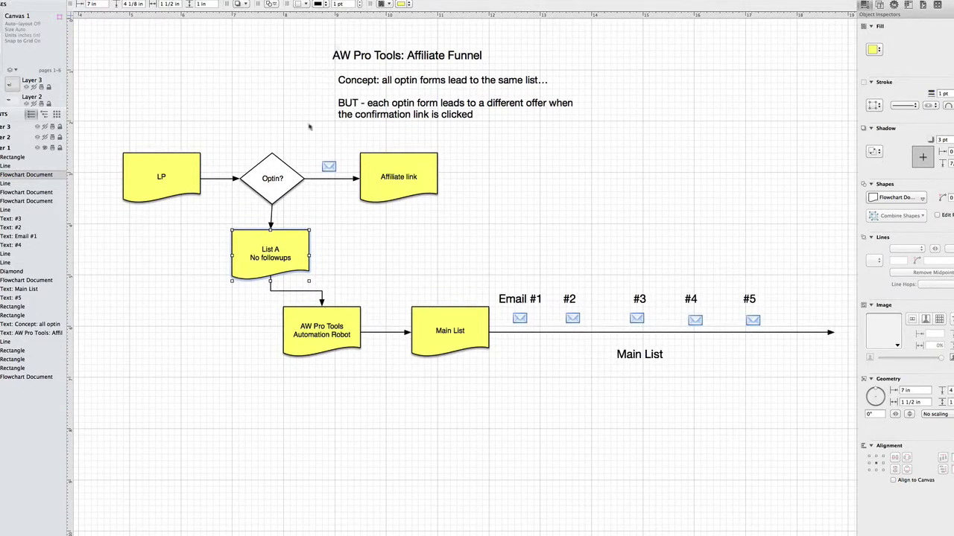
mouse_move(206, 249)
left_mouse_down()
mouse_move(233, 191)
mouse_move(236, 201)
left_mouse_up()
mouse_move(268, 239)
left_mouse_down()
mouse_move(258, 272)
mouse_move(296, 266)
mouse_move(263, 251)
left_mouse_up()
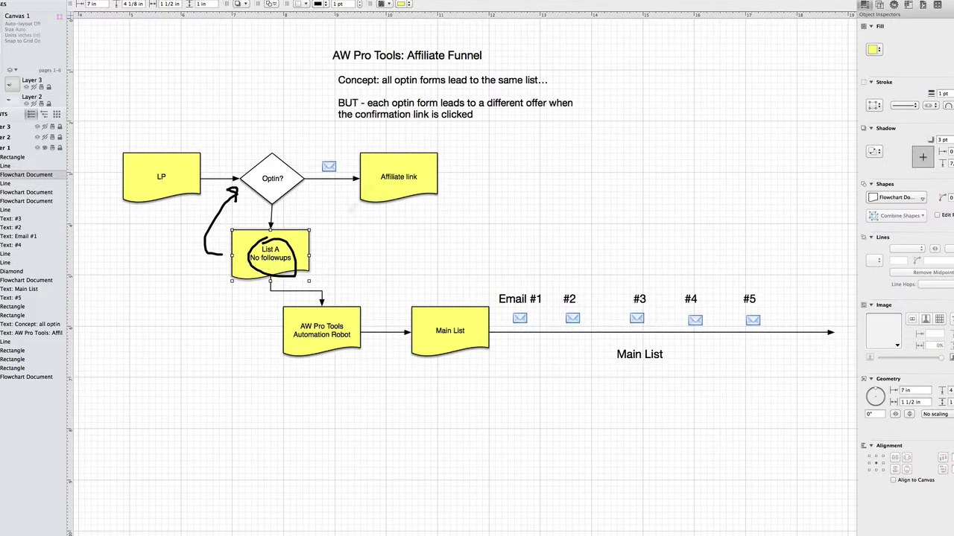
key("Escape")
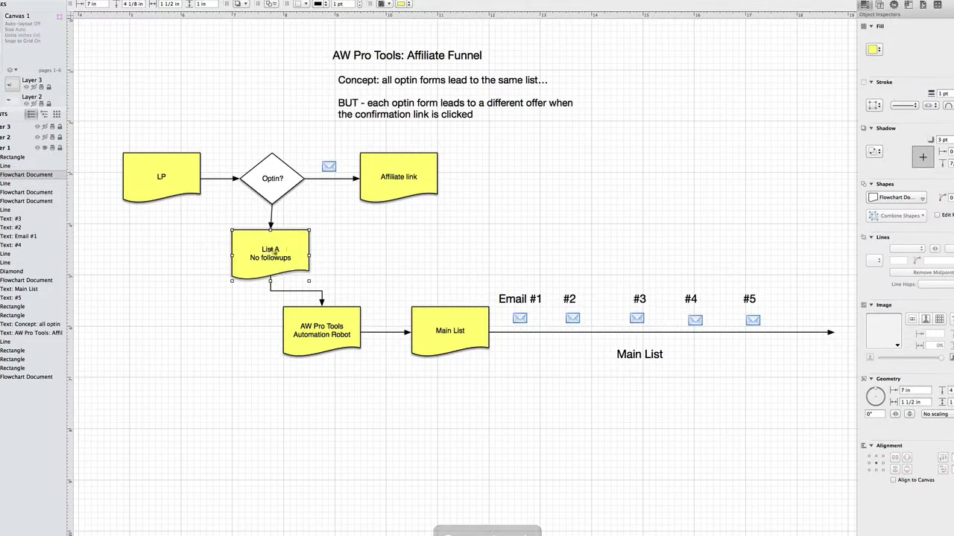
left_click_drag(254, 264, 292, 264)
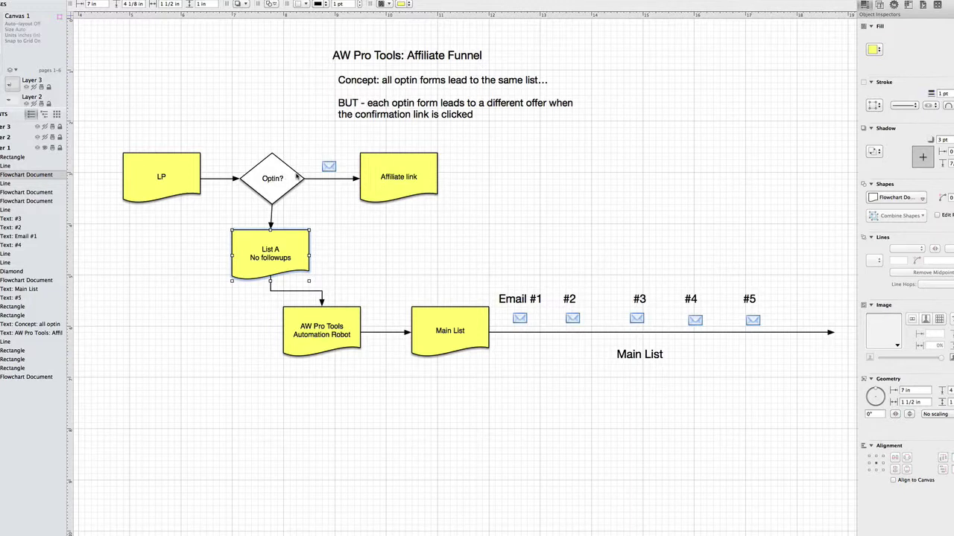
left_click(327, 170)
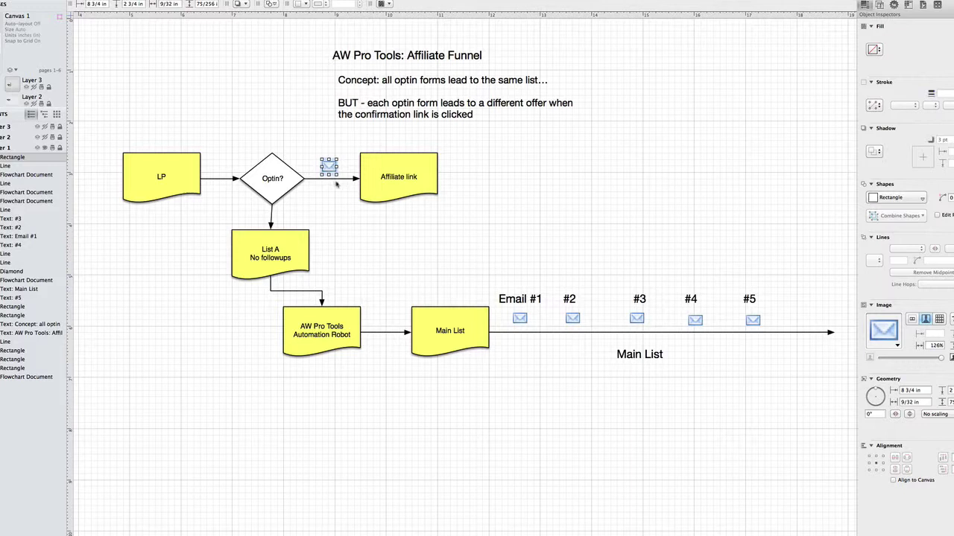
left_click(336, 185)
key("super+shift+l")
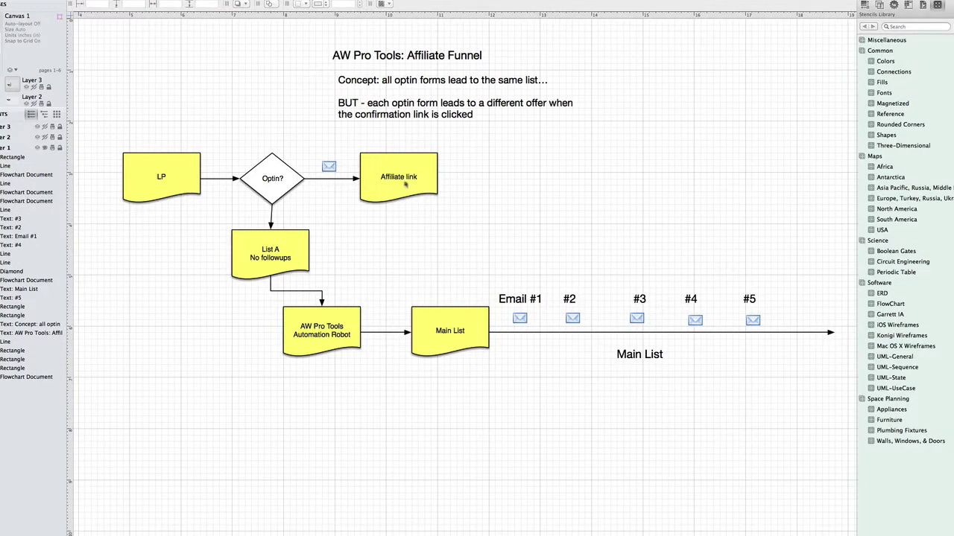
left_click(403, 184)
key("super+shift+i")
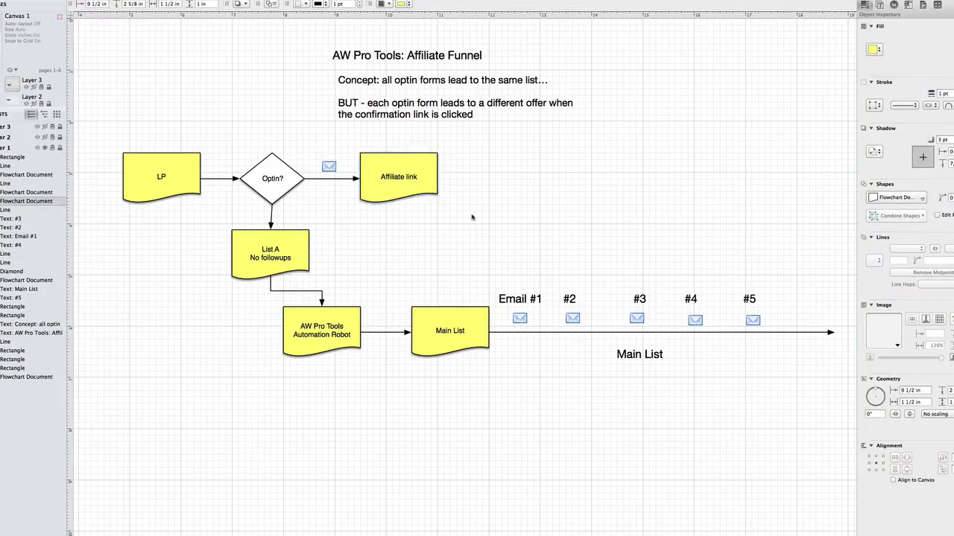
key("super+shift+l")
left_click(290, 256)
key("super+shift+i")
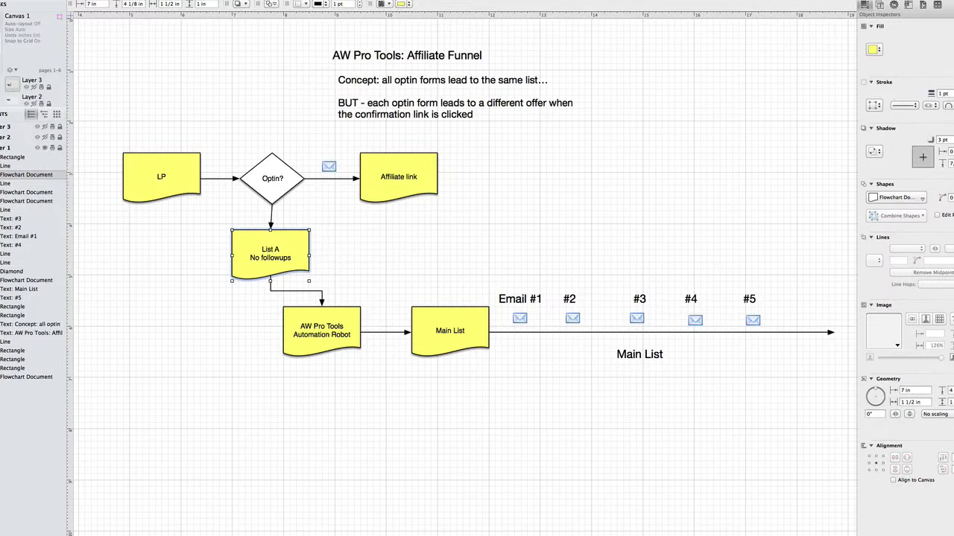
mouse_move(486, 272)
left_mouse_down()
mouse_move(508, 354)
mouse_move(842, 367)
mouse_move(818, 267)
mouse_move(466, 272)
left_mouse_up()
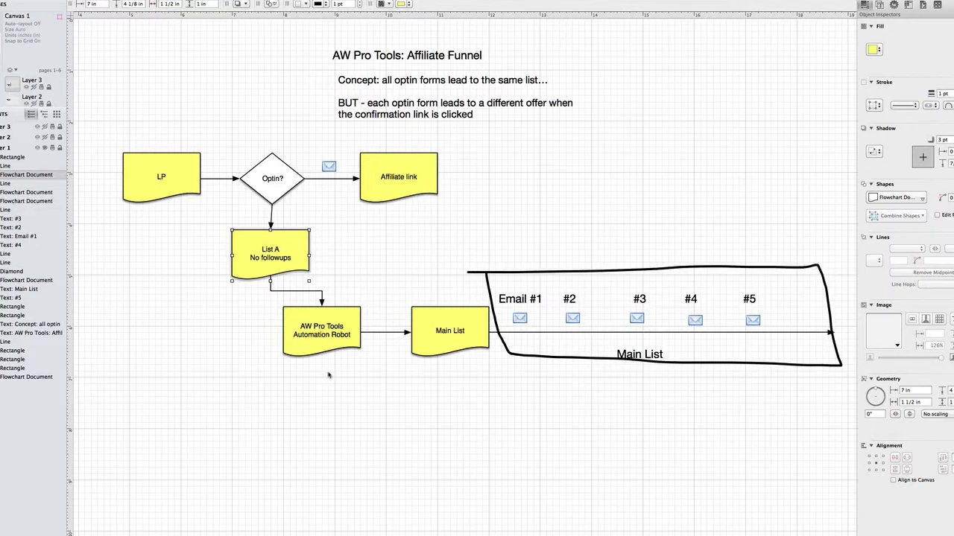
mouse_move(325, 375)
left_mouse_down()
mouse_move(373, 358)
mouse_move(373, 315)
mouse_move(317, 303)
mouse_move(278, 316)
mouse_move(294, 356)
mouse_move(334, 371)
left_mouse_up()
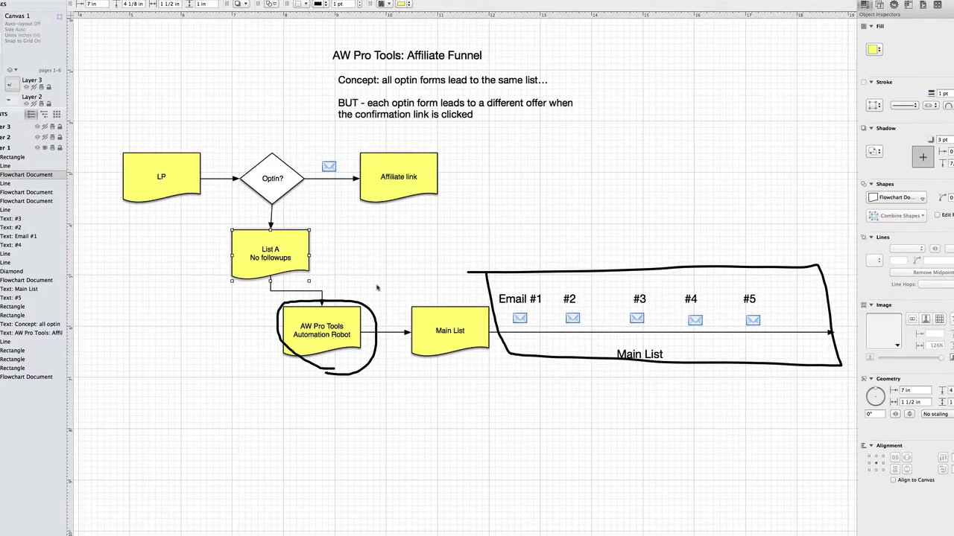
mouse_move(333, 266)
left_mouse_down()
mouse_move(432, 296)
mouse_move(421, 301)
left_mouse_up()
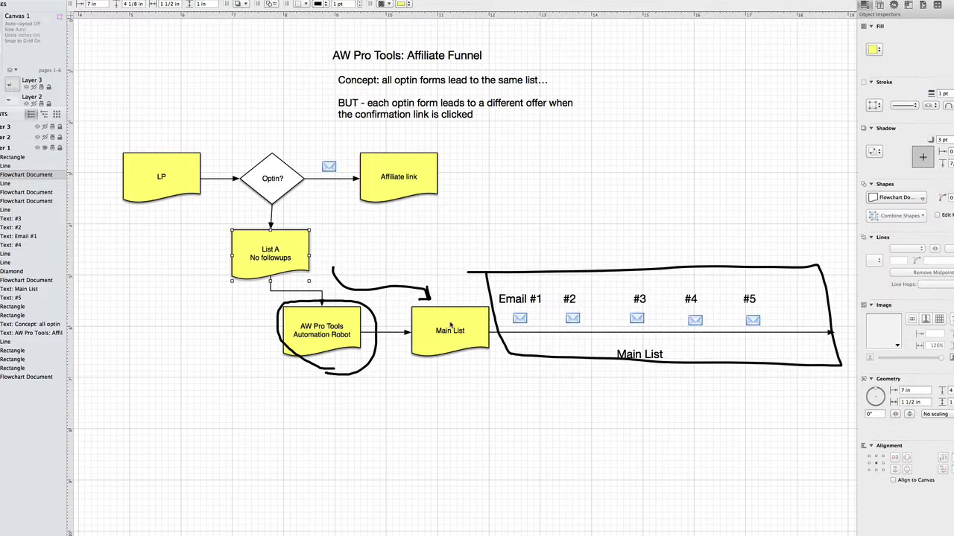
mouse_move(570, 243)
left_mouse_down()
mouse_move(565, 261)
mouse_move(575, 260)
left_mouse_up()
mouse_move(630, 232)
left_mouse_down()
mouse_move(634, 291)
mouse_move(625, 280)
mouse_move(640, 287)
mouse_move(645, 257)
left_mouse_up()
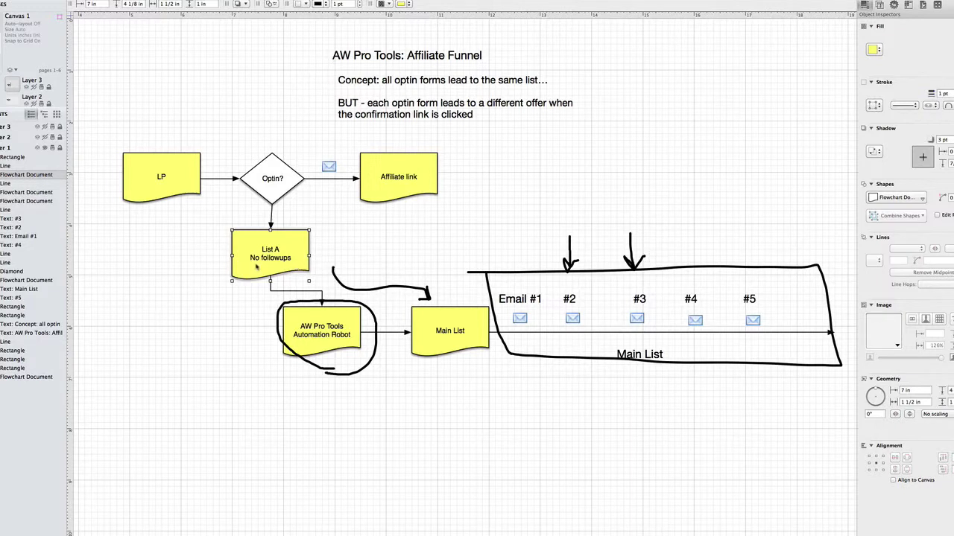
left_click_drag(254, 263, 287, 261)
mouse_move(332, 252)
left_mouse_down()
mouse_move(450, 275)
mouse_move(436, 279)
left_mouse_up()
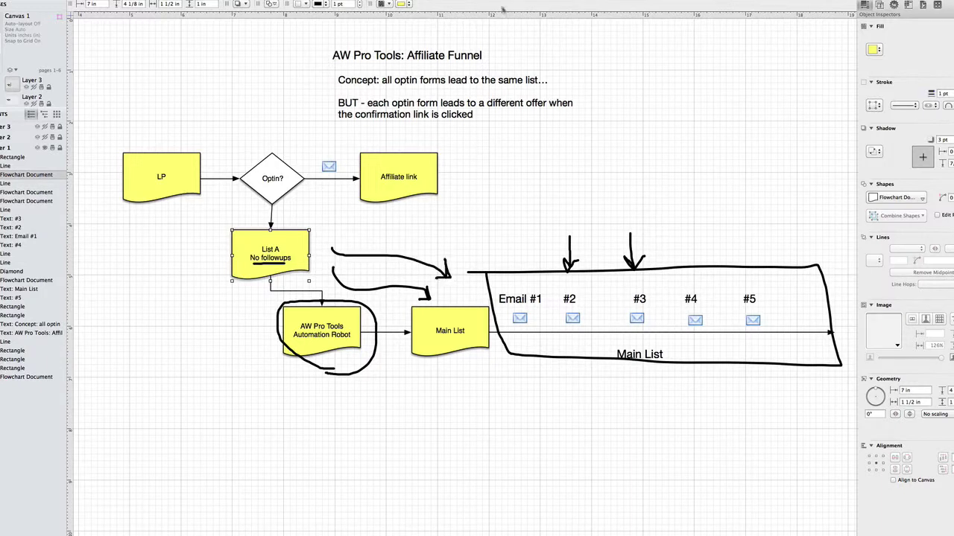
key("Escape")
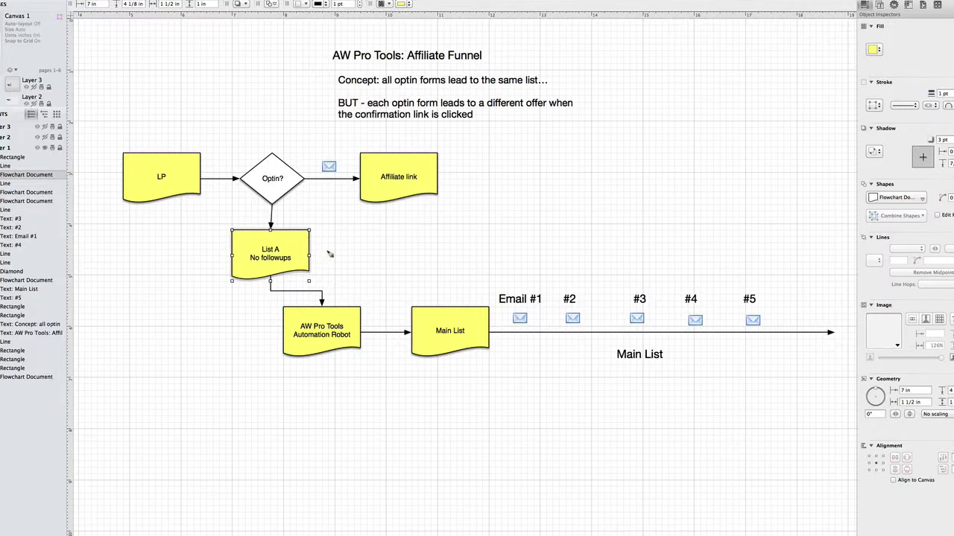
mouse_move(327, 251)
left_mouse_down()
mouse_move(348, 270)
mouse_move(418, 269)
mouse_move(444, 293)
mouse_move(449, 280)
mouse_move(452, 300)
mouse_move(423, 299)
left_mouse_up()
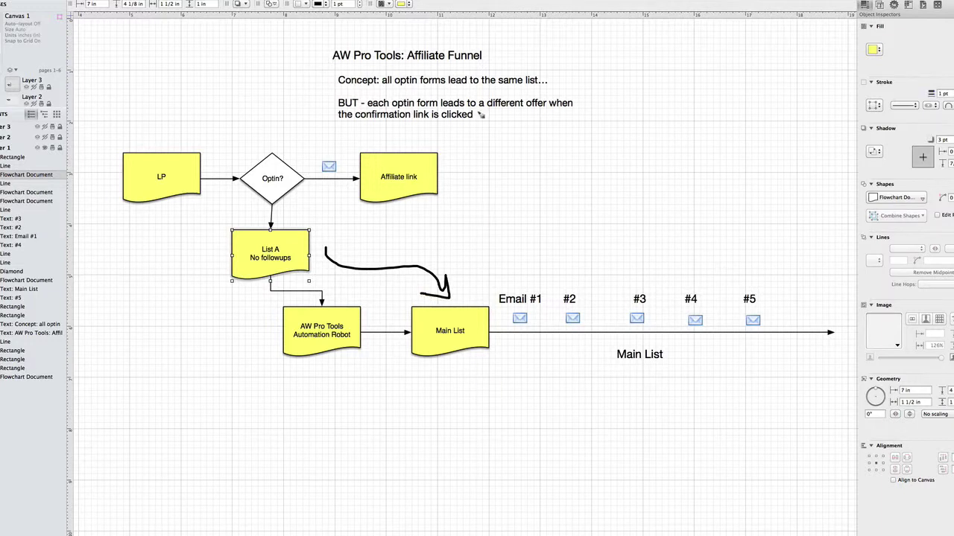
key("Escape")
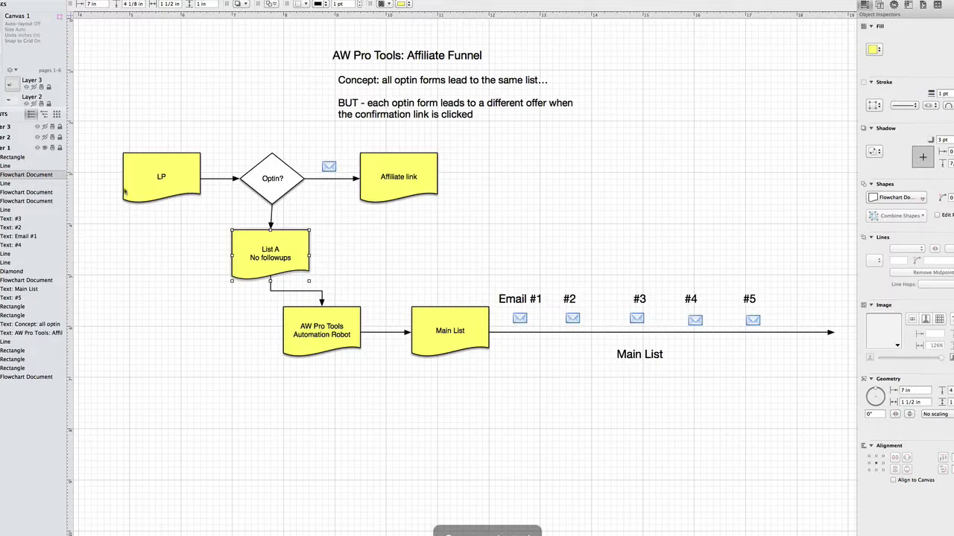
Make Layer 2 and Layer 3 visible to show the second and third funnels feeding the Automation Robot
scroll(222, 287, "up", 1)
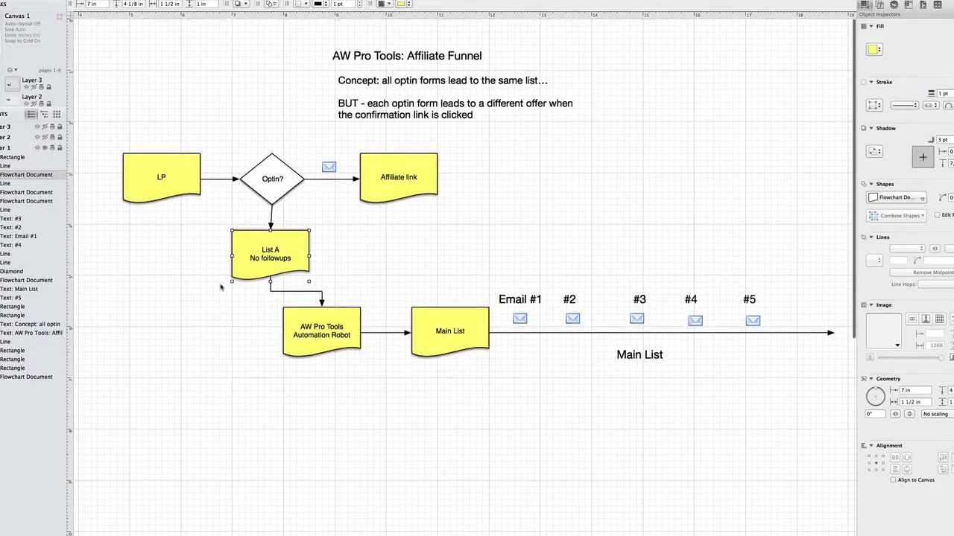
scroll(221, 286, "down", 1)
scroll(222, 287, "down", 3)
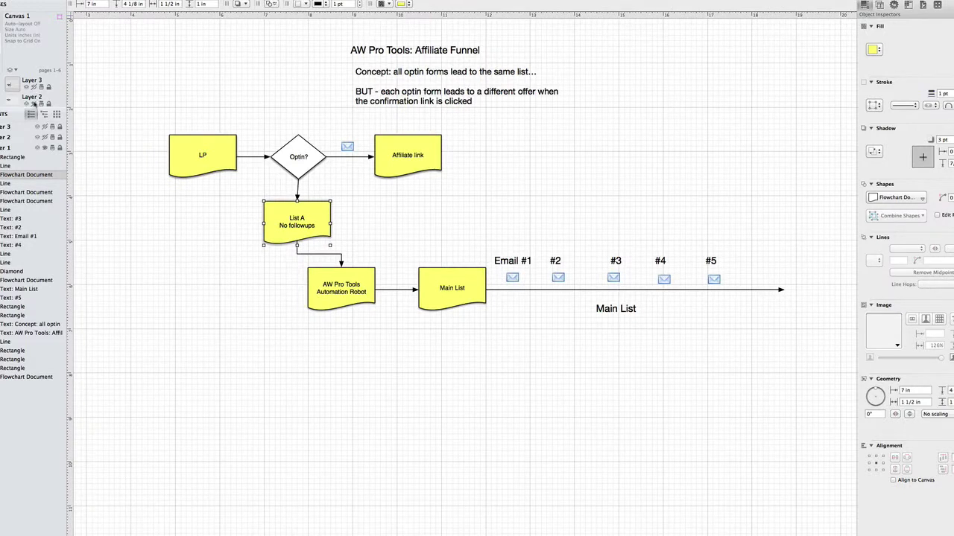
left_click(33, 104)
left_click(34, 87)
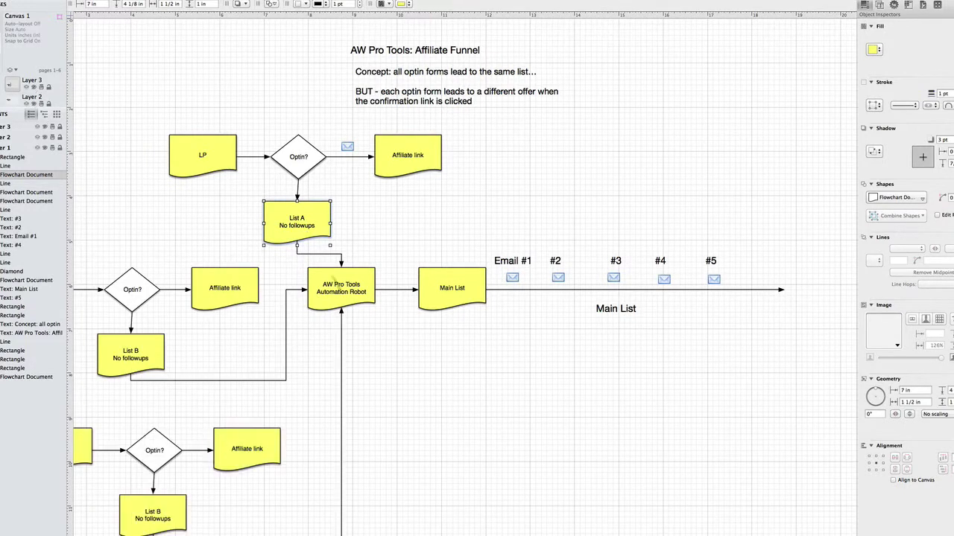
left_click(341, 335)
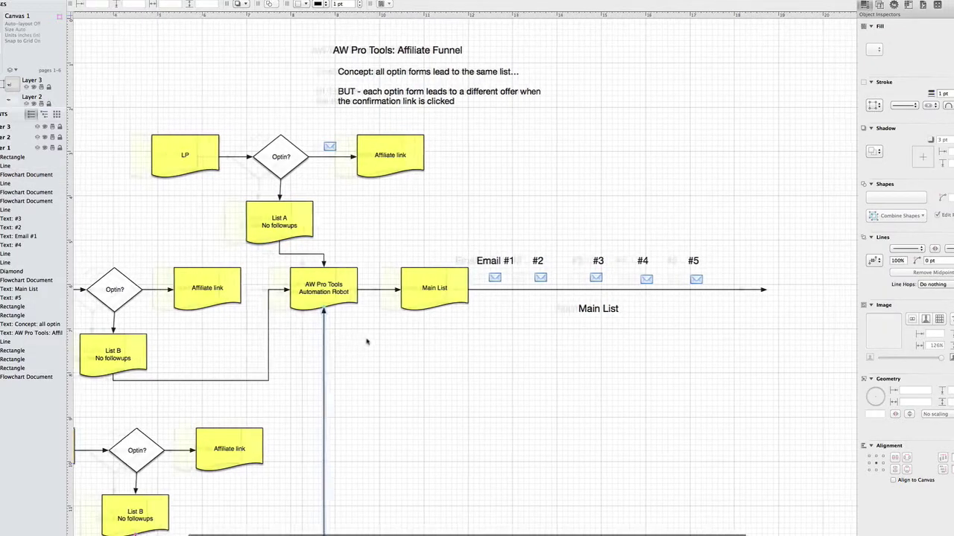
scroll(365, 336, "left", 5)
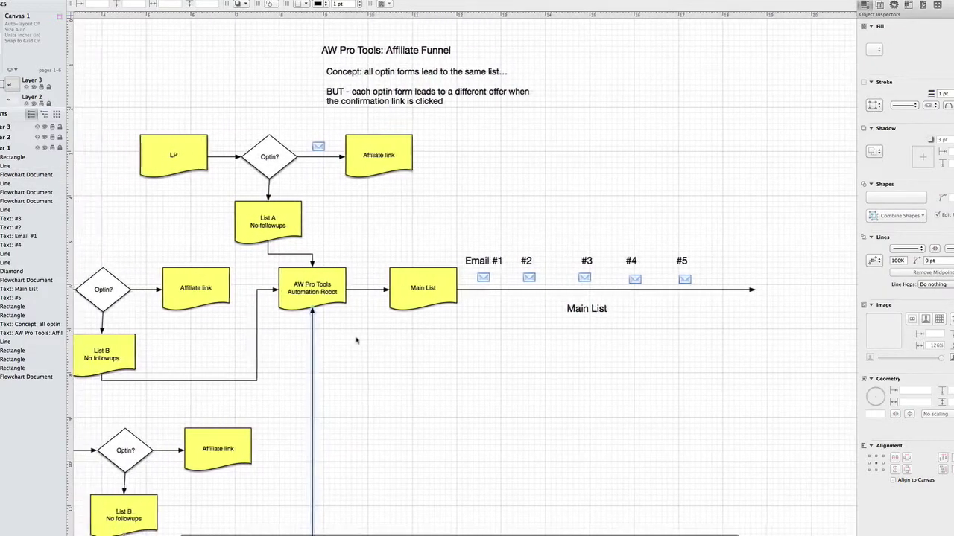
scroll(338, 341, "left", 2)
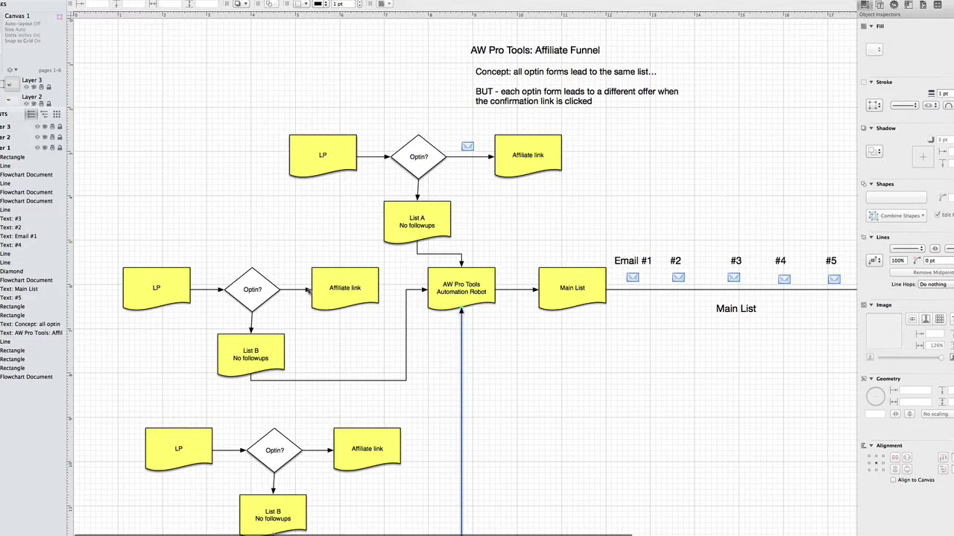
Copy the envelope icon onto the middle Optin arrow and rename the bottom List B to List C
left_click(467, 147)
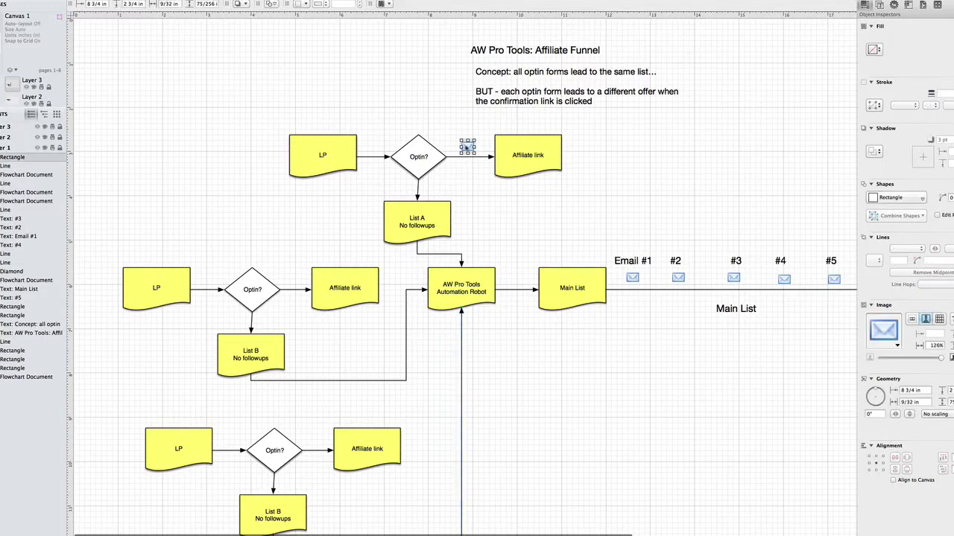
left_click_drag(467, 147, 317, 440)
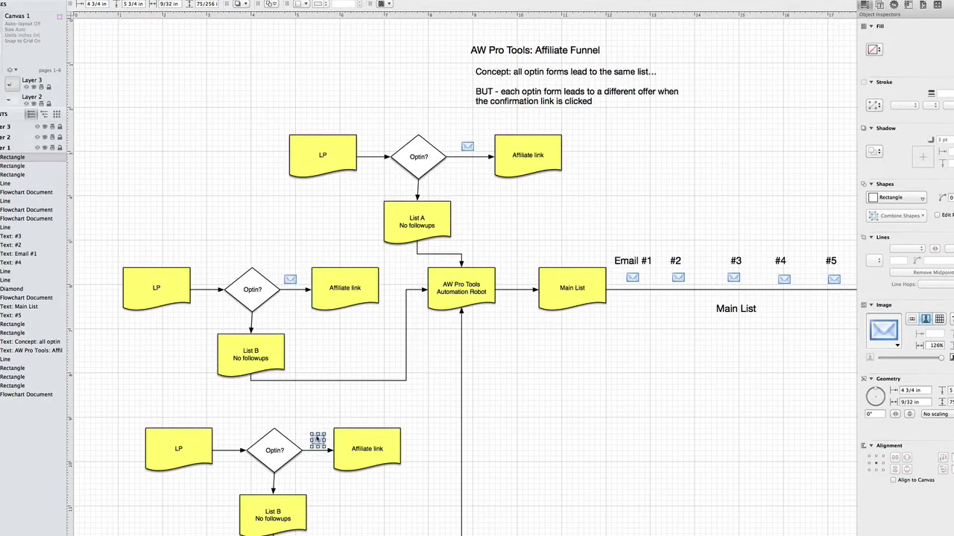
scroll(317, 439, "down", 2)
scroll(317, 440, "down", 1)
double_click(278, 469)
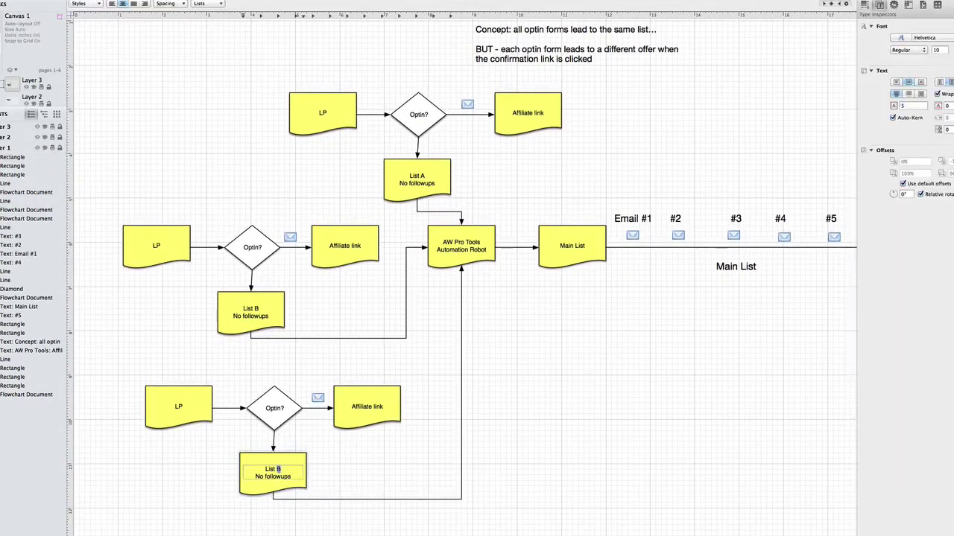
type("C")
left_click(391, 478)
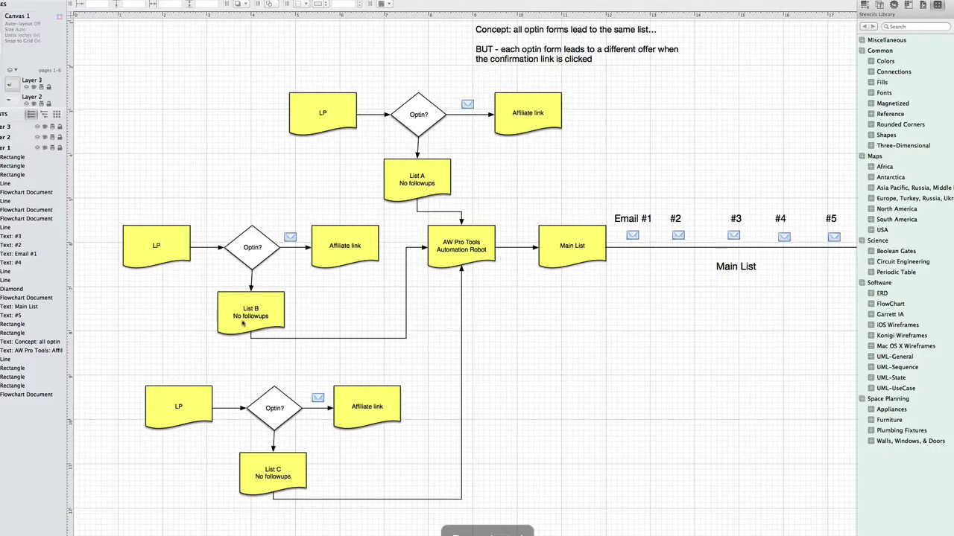
left_click_drag(238, 323, 266, 322)
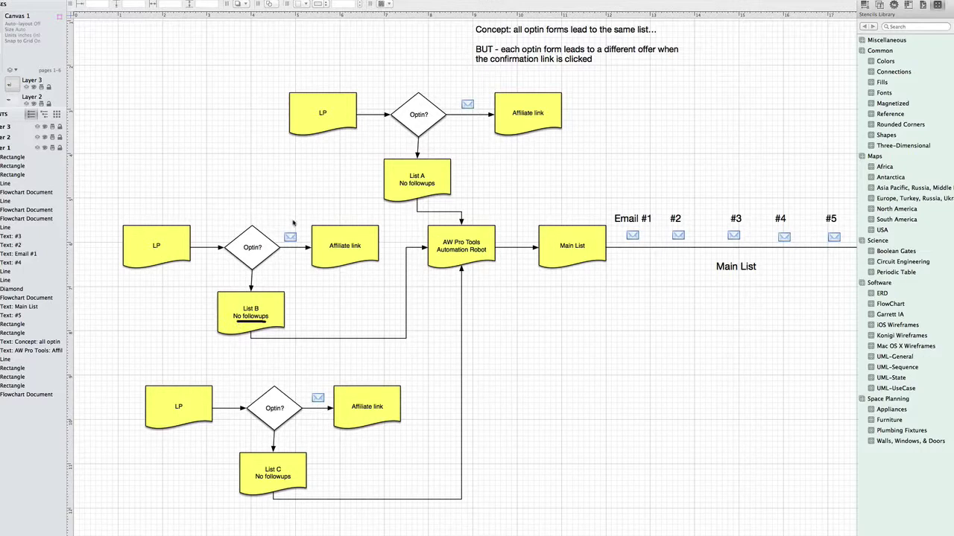
mouse_move(261, 303)
left_mouse_down()
mouse_move(240, 312)
mouse_move(267, 316)
mouse_move(259, 304)
left_mouse_up()
mouse_move(289, 233)
left_mouse_down()
mouse_move(291, 211)
mouse_move(318, 212)
mouse_move(313, 224)
left_mouse_up()
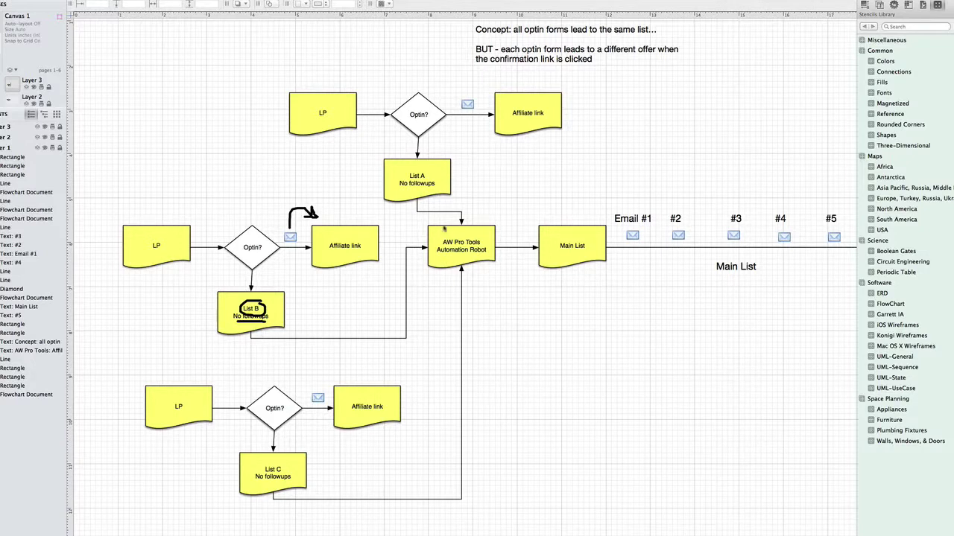
mouse_move(441, 224)
left_mouse_down()
mouse_move(434, 272)
mouse_move(479, 280)
mouse_move(490, 233)
mouse_move(444, 221)
left_mouse_up()
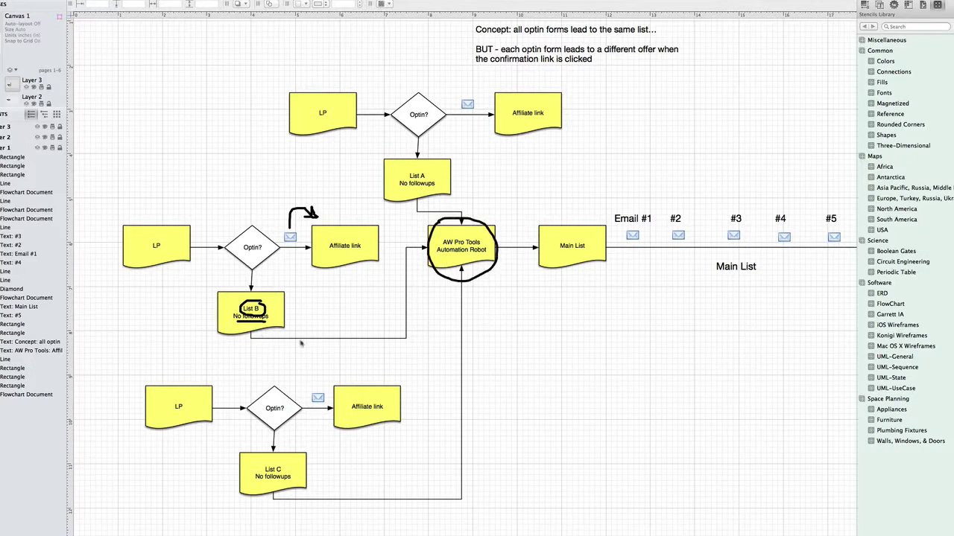
mouse_move(290, 328)
left_mouse_down()
mouse_move(298, 339)
mouse_move(473, 311)
mouse_move(546, 269)
mouse_move(541, 283)
left_mouse_up()
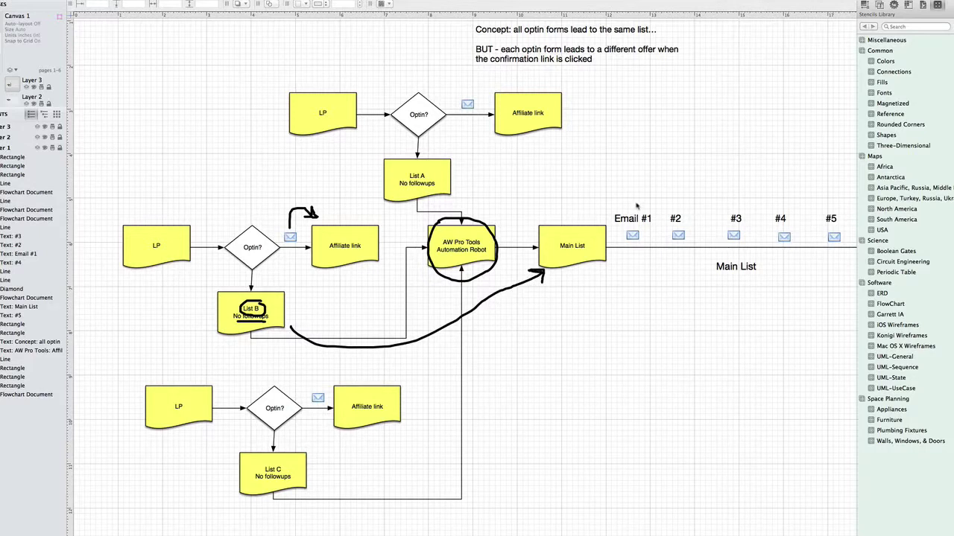
left_click_drag(633, 180, 633, 203)
mouse_move(727, 181)
left_mouse_down()
mouse_move(727, 203)
mouse_move(738, 192)
left_mouse_up()
mouse_move(541, 183)
left_mouse_down()
mouse_move(552, 187)
mouse_move(544, 192)
left_mouse_up()
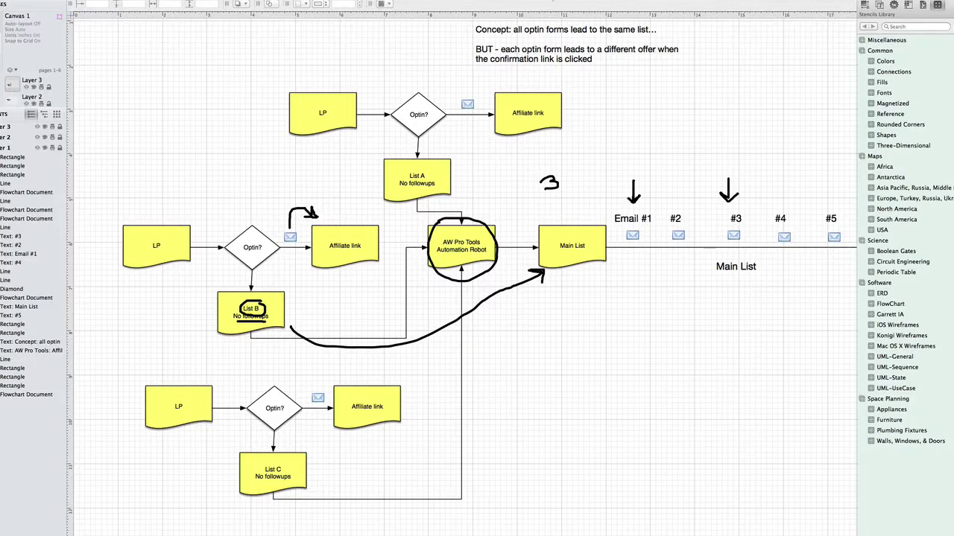
key("Escape")
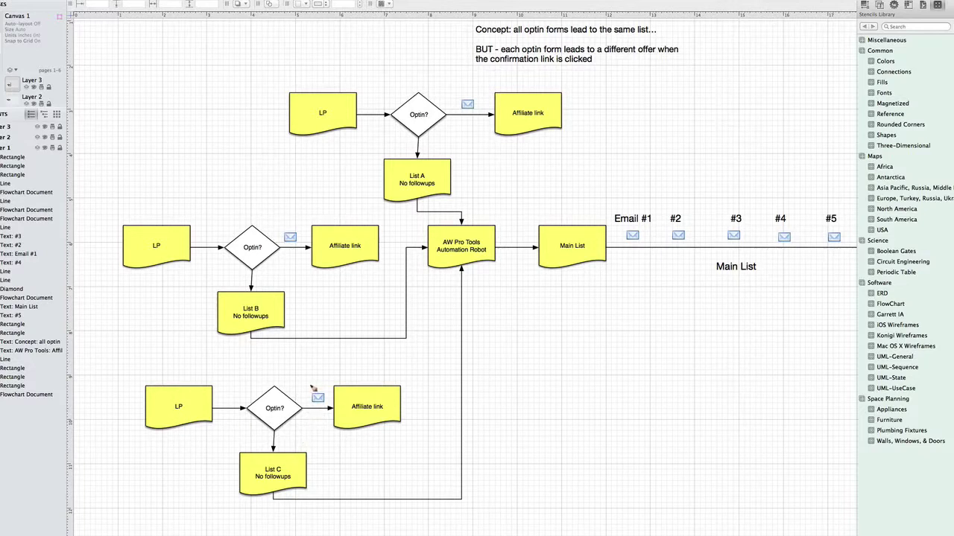
Hand-mark the third funnel's envelope, Affiliate link and List C, circle the Automation Robot, and arrow it
mouse_move(311, 386)
left_mouse_down()
mouse_move(315, 413)
mouse_move(329, 406)
mouse_move(308, 384)
left_mouse_up()
left_click_drag(353, 415, 383, 414)
mouse_move(293, 468)
left_mouse_down()
mouse_move(284, 468)
mouse_move(282, 482)
mouse_move(291, 482)
left_mouse_up()
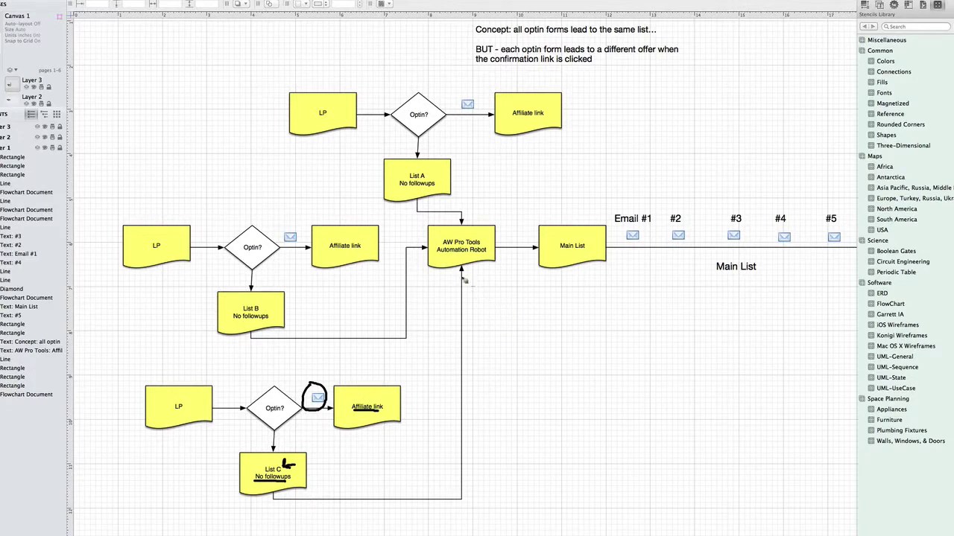
mouse_move(461, 277)
left_mouse_down()
mouse_move(509, 263)
mouse_move(507, 236)
mouse_move(471, 221)
mouse_move(442, 226)
mouse_move(420, 269)
mouse_move(465, 294)
mouse_move(559, 268)
left_mouse_up()
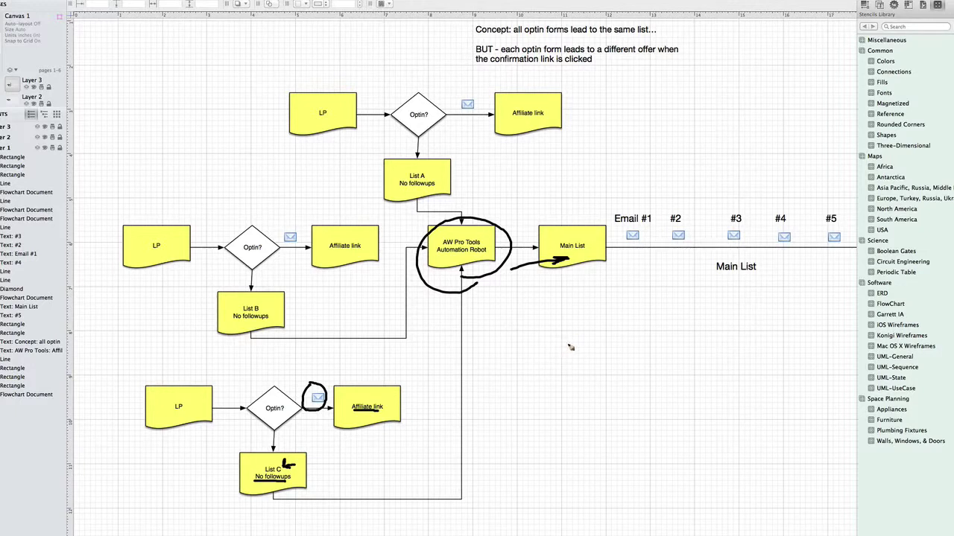
mouse_move(561, 181)
left_mouse_down()
mouse_move(502, 219)
mouse_move(500, 210)
mouse_move(520, 223)
left_mouse_up()
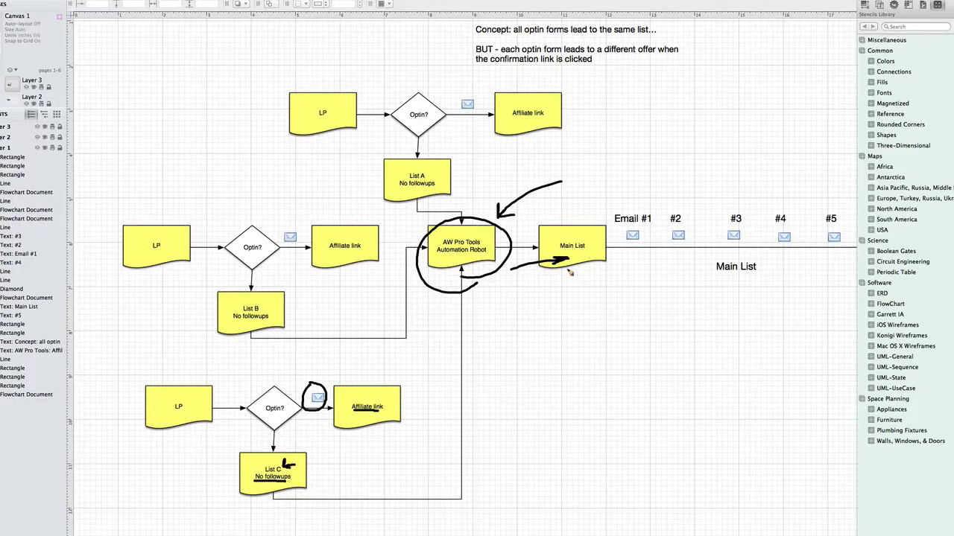